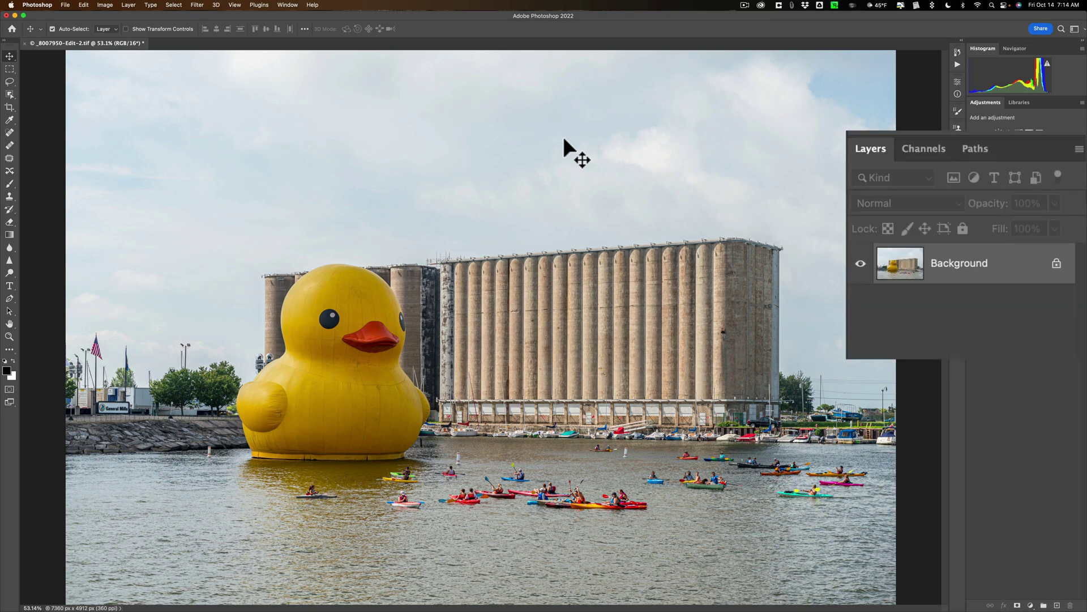
Step: Duplicate the Background onto Layer 1 and select the sky with Select > Sky
{"action": "key", "text": "super+j"}
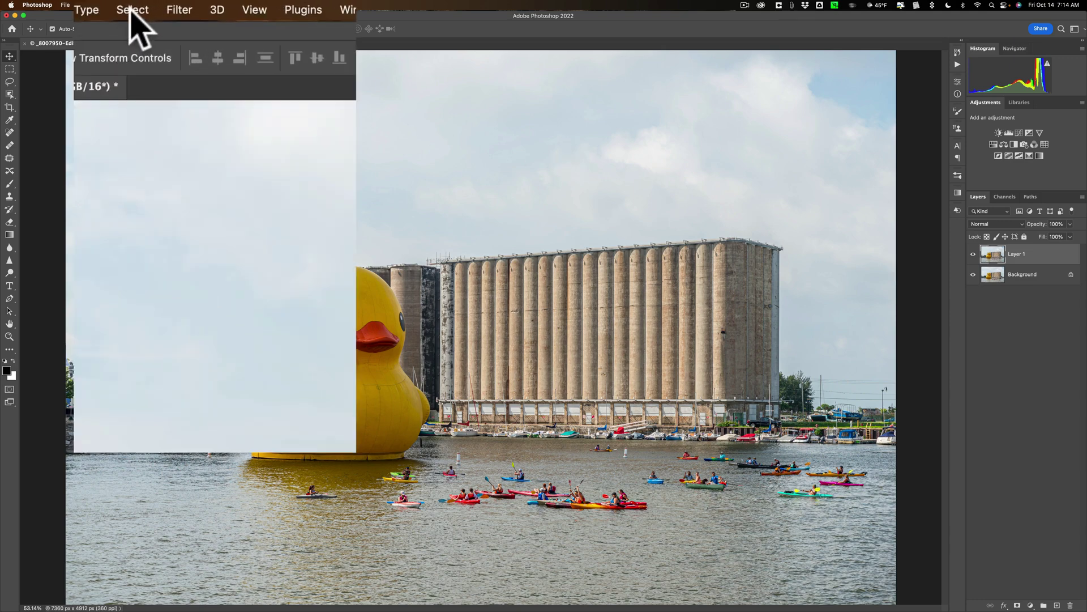
{"action": "left_click", "coordinate": [173, 5]}
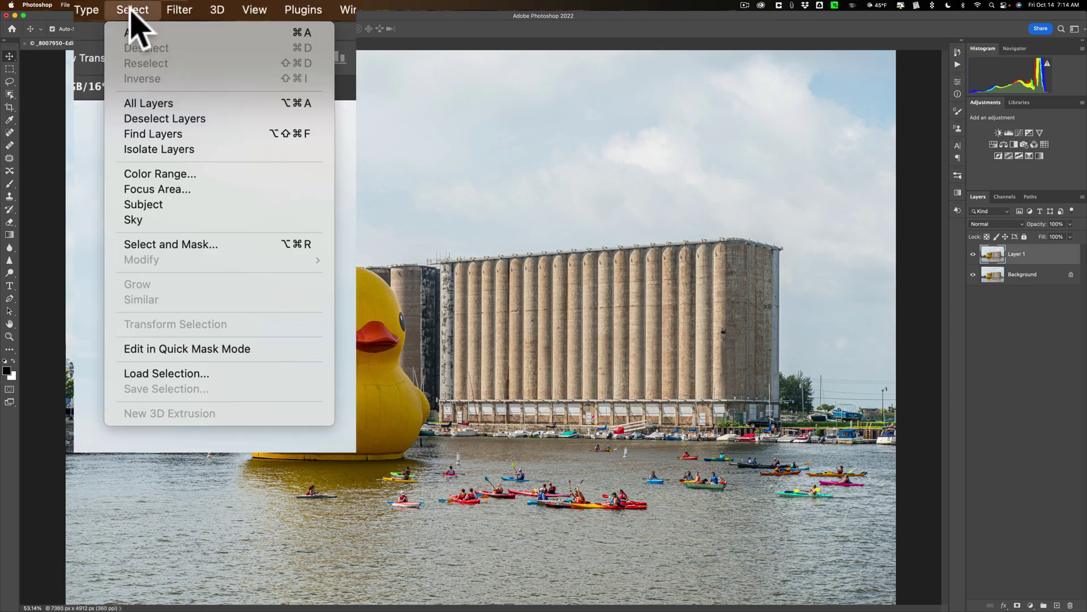
{"action": "left_click", "coordinate": [188, 220]}
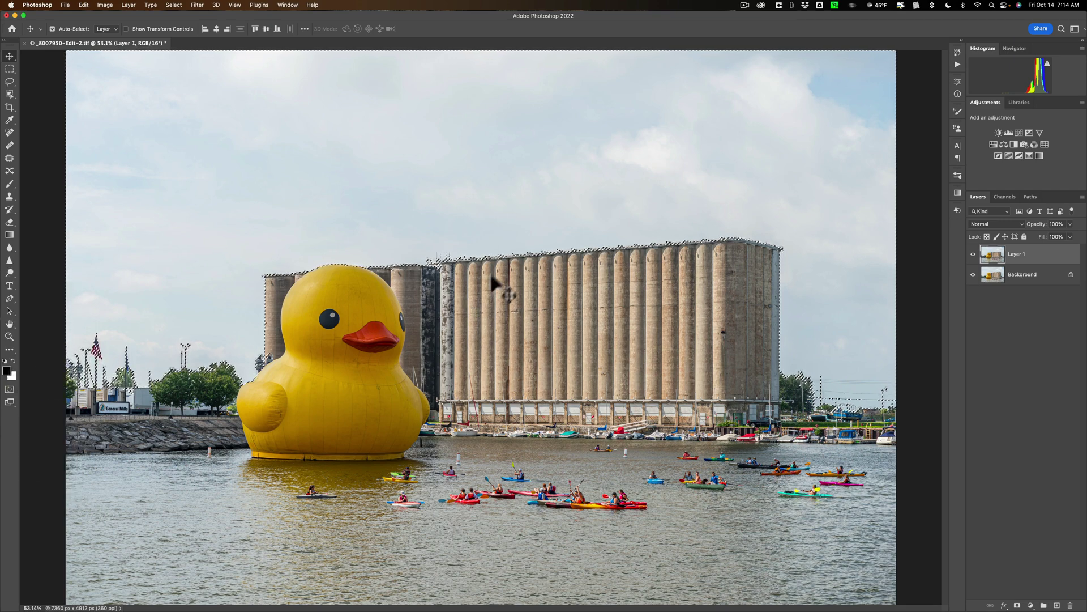
Step: With the Brush tool, sample a blue kayak's dark navy as the painting colour
{"action": "key", "text": "b"}
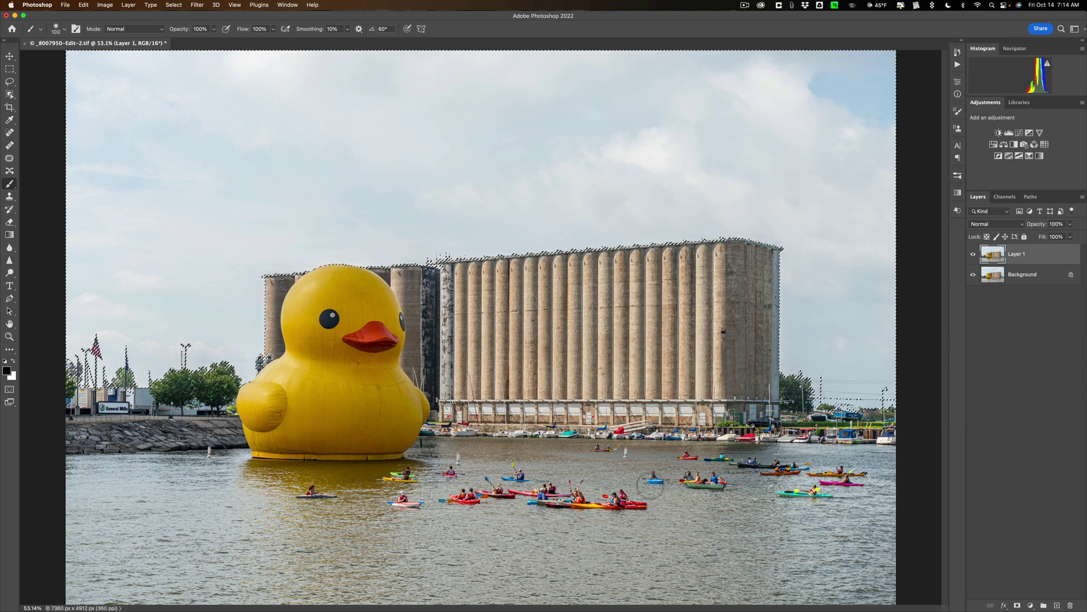
{"action": "key", "text": "alt"}
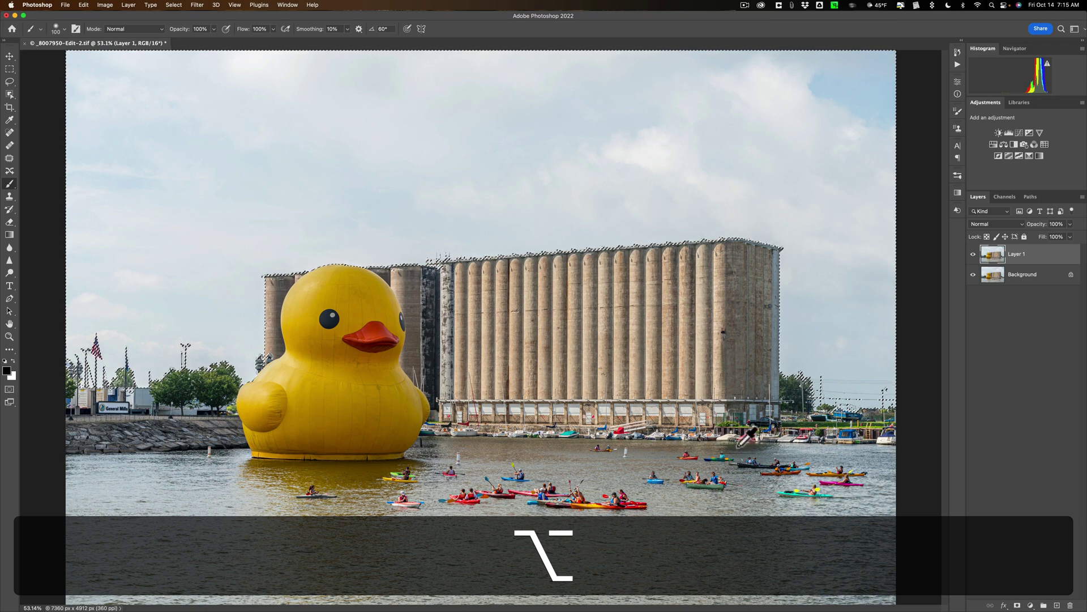
{"action": "scroll", "coordinate": [717, 444], "scroll_direction": "down", "scroll_amount": 3}
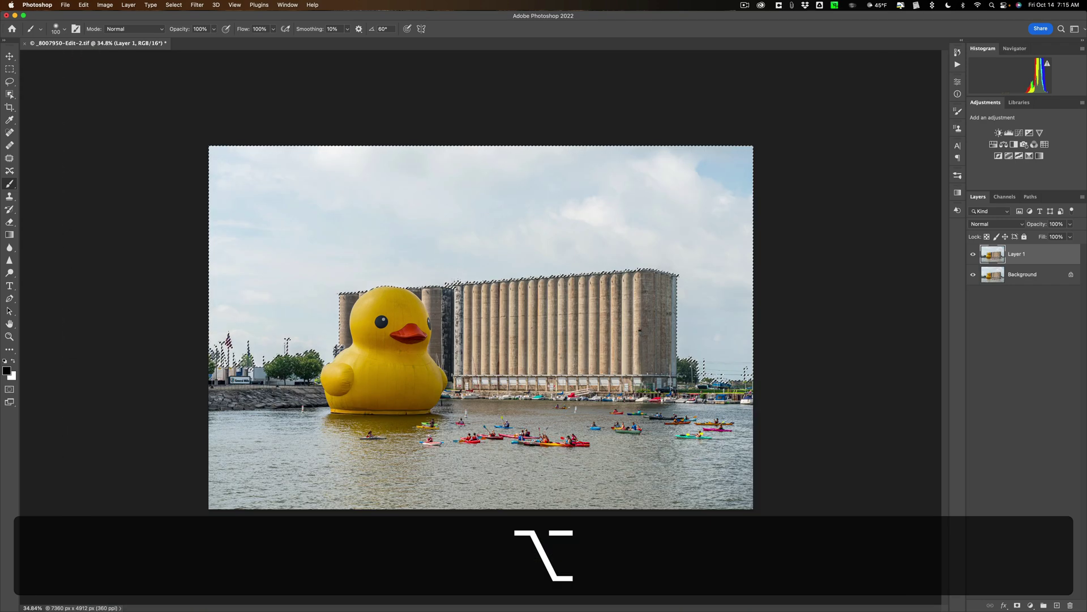
{"action": "key", "text": "super+0"}
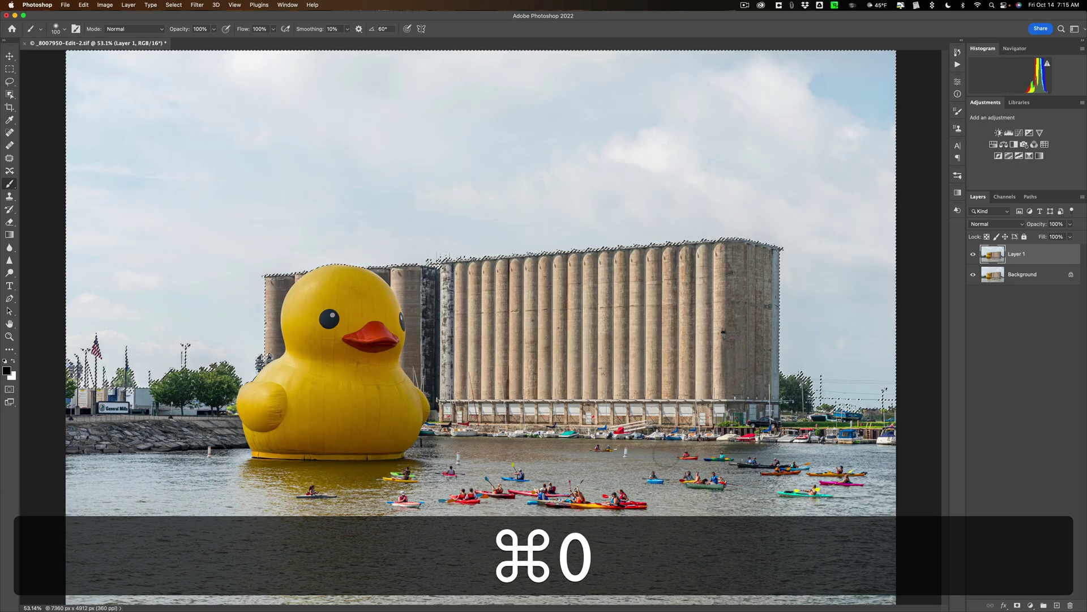
{"action": "key", "text": "alt"}
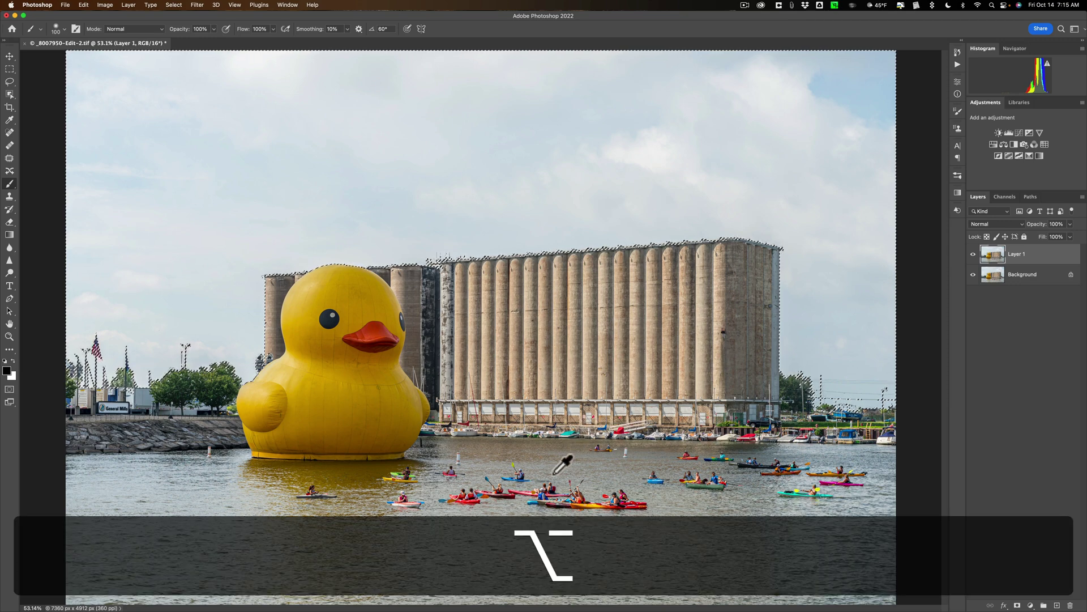
{"action": "left_click", "coordinate": [658, 480], "text": "alt"}
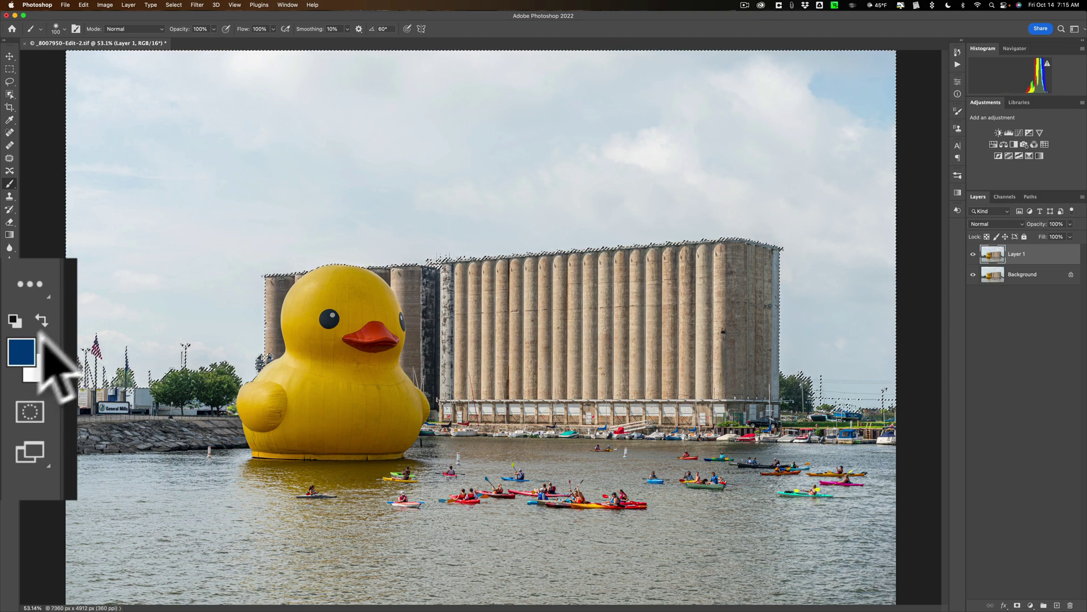
Step: Set the foreground colour to a brighter sky blue, hex 4d94ff, and return to the Brush
{"action": "left_click", "coordinate": [7, 370]}
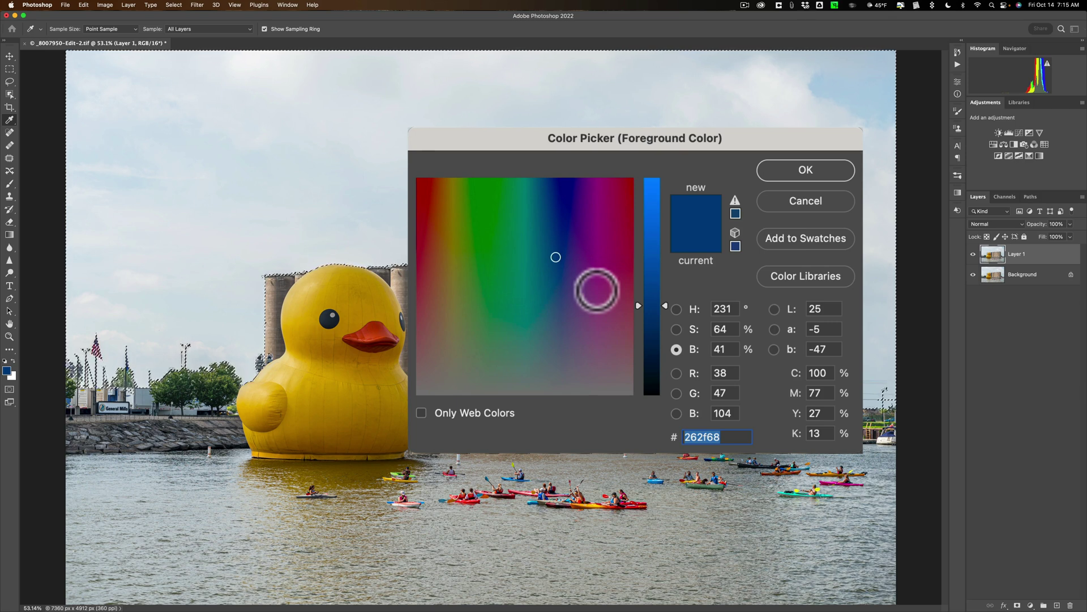
{"action": "type", "text": "33"}
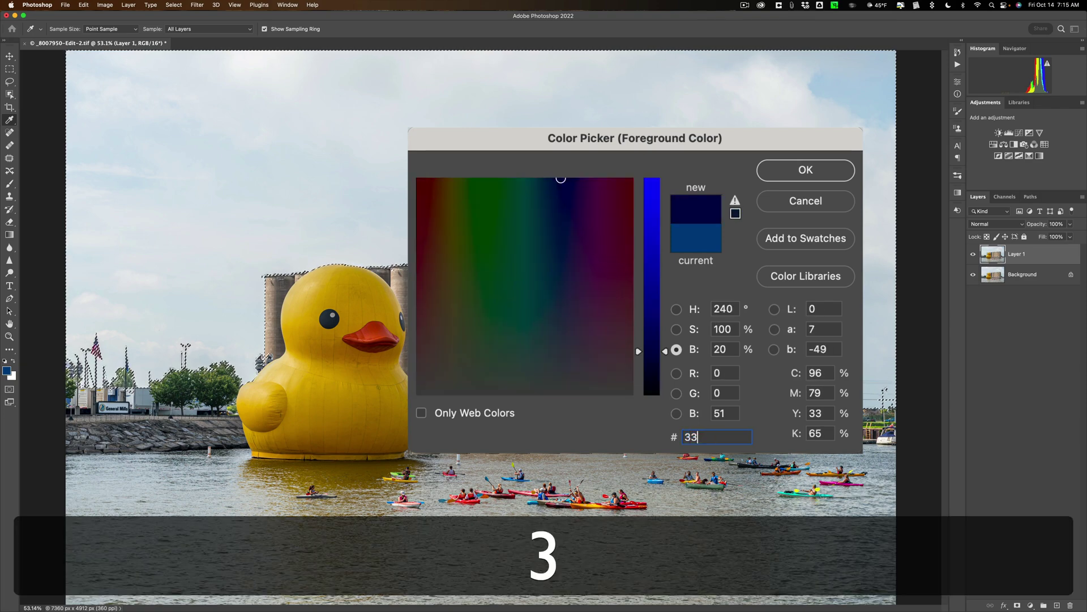
{"action": "type", "text": "88"}
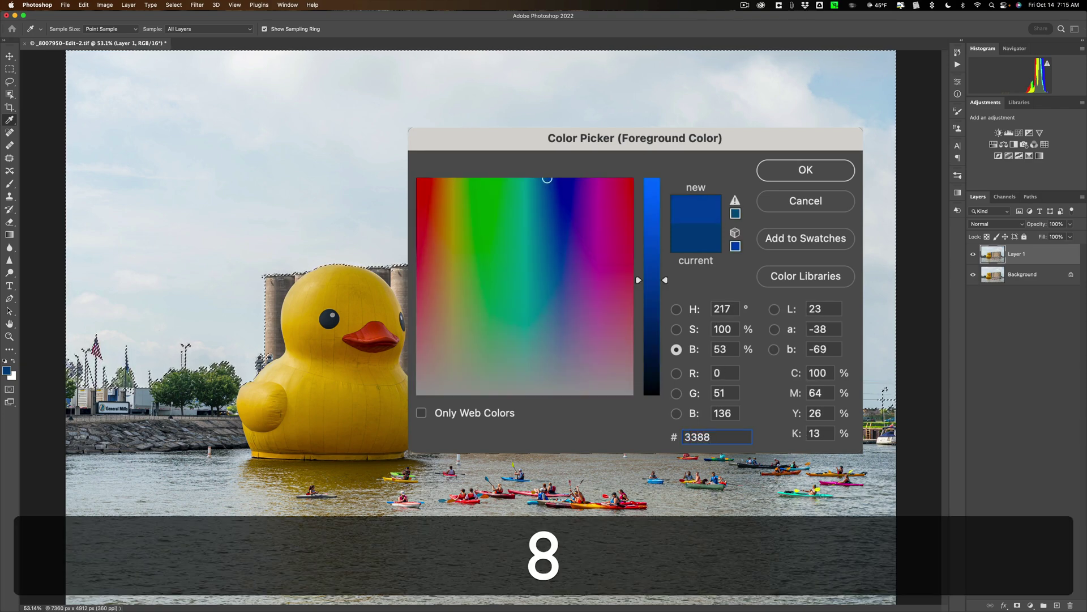
{"action": "type", "text": "ff"}
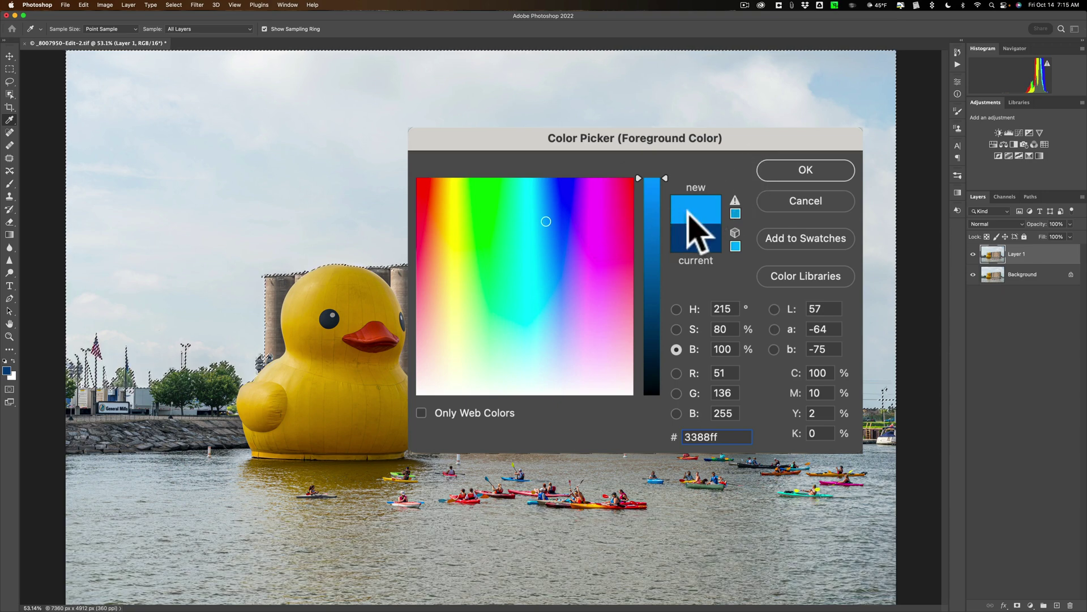
{"action": "left_click", "coordinate": [549, 223]}
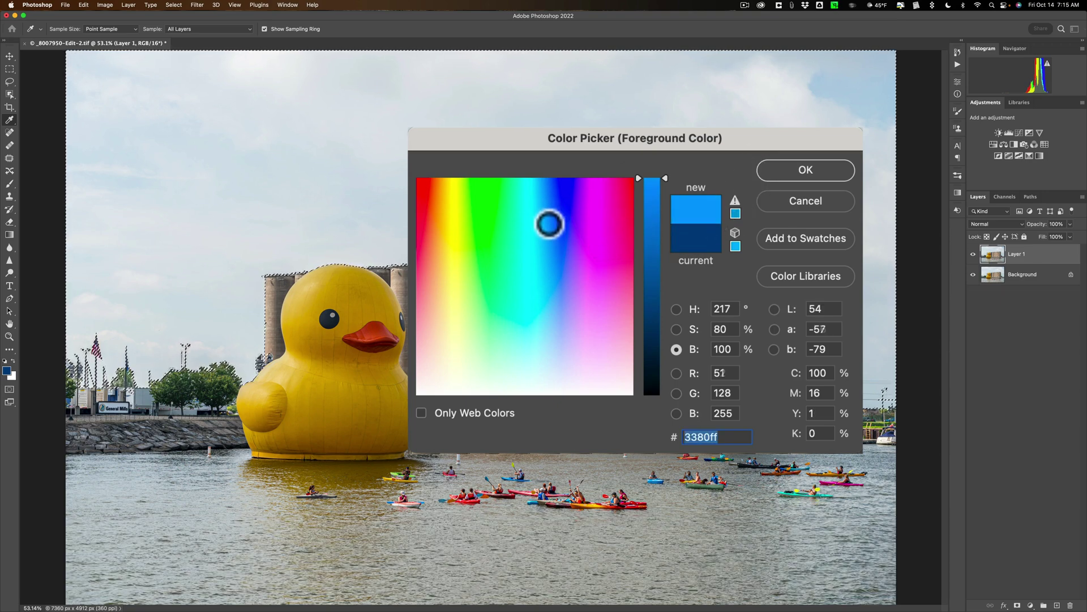
{"action": "left_click_drag", "start_coordinate": [550, 224], "coordinate": [546, 244]}
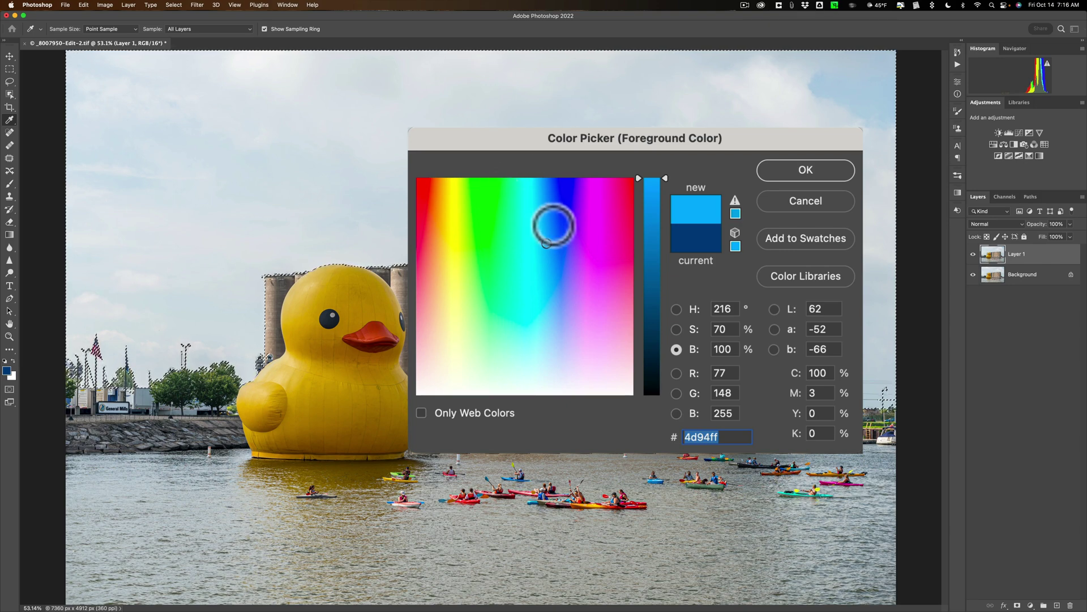
{"action": "left_click", "coordinate": [804, 170]}
{"action": "key", "text": "b"}
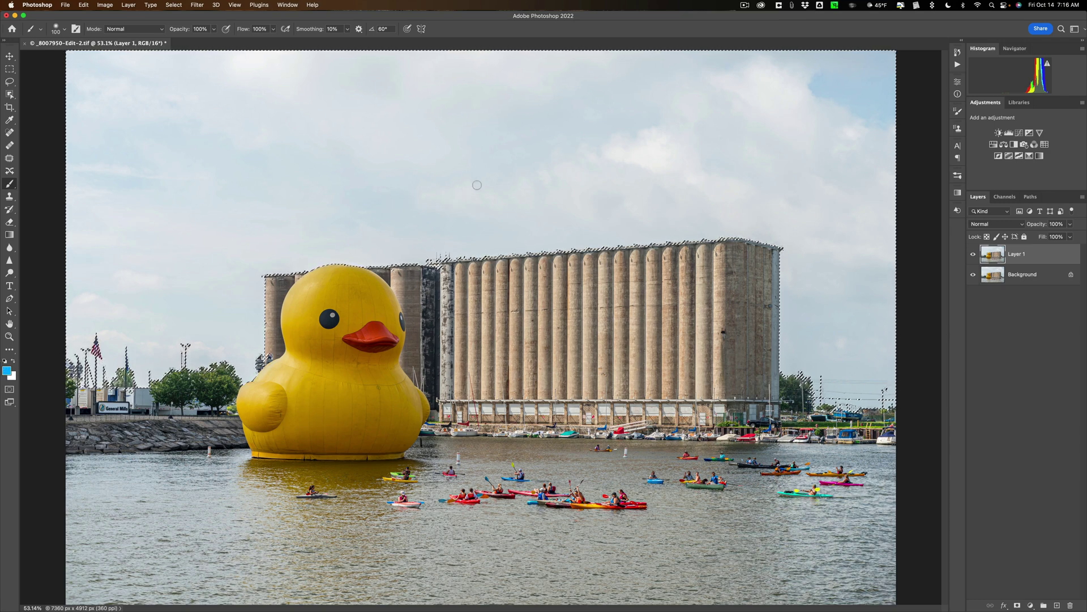
Step: Paint the selected sky solid blue with a brush of about 800, then deselect
{"action": "key", "text": "bracketright"}
{"action": "key", "text": "bracketright"}
{"action": "key", "text": "bracketright"}
{"action": "key", "text": "bracketright"}
{"action": "key", "text": "bracketright"}
{"action": "key", "text": "bracketright"}
{"action": "key", "text": "bracketright"}
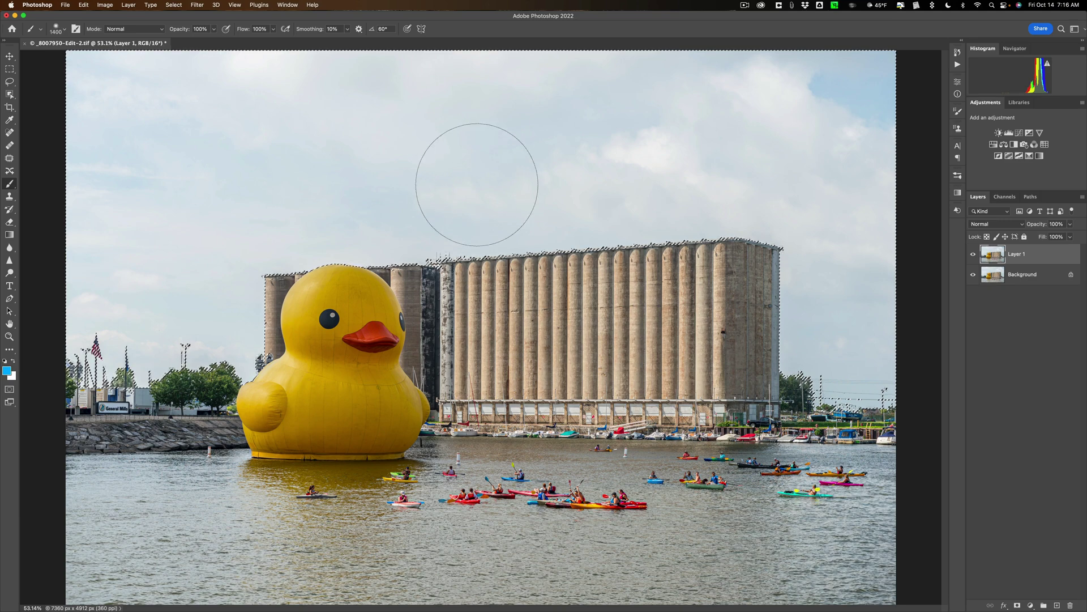
{"action": "key", "text": "bracketright"}
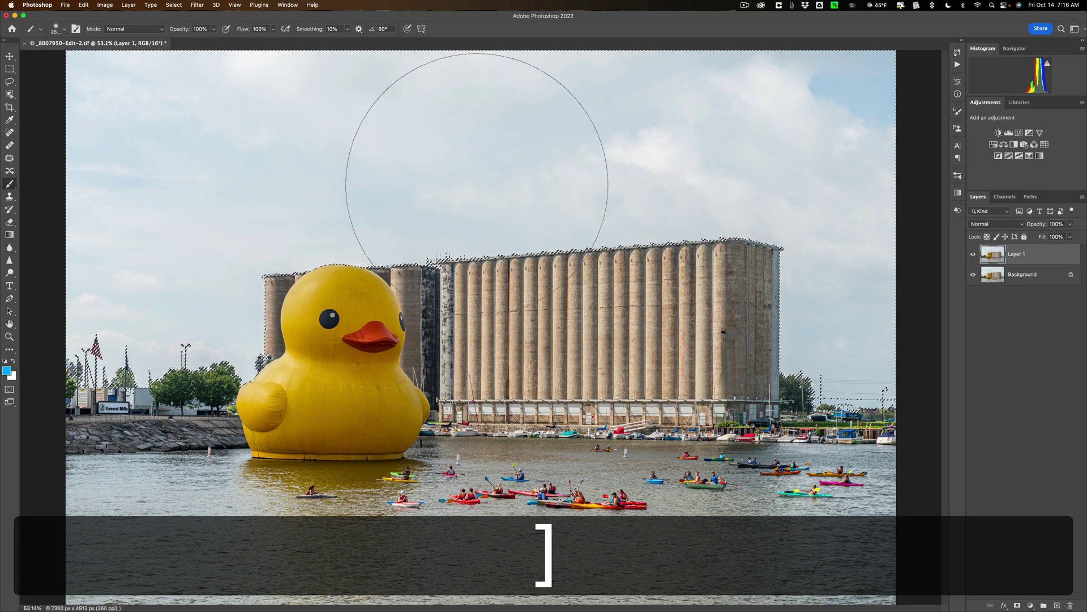
{"action": "mouse_move", "coordinate": [880, 116]}
{"action": "left_mouse_down"}
{"action": "mouse_move", "coordinate": [341, 127]}
{"action": "mouse_move", "coordinate": [45, 151]}
{"action": "left_mouse_up"}
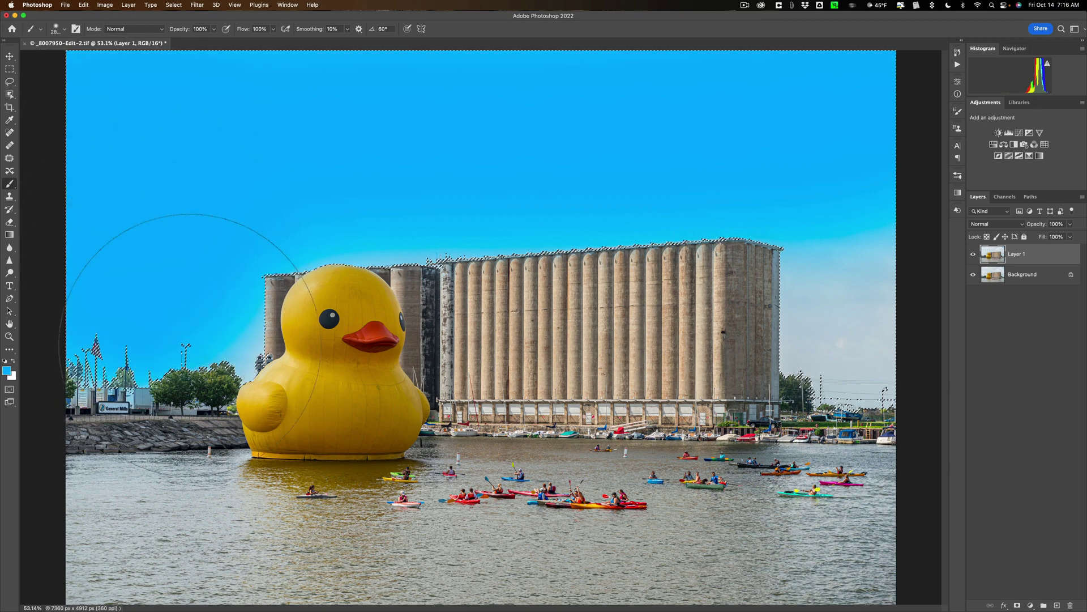
{"action": "mouse_move", "coordinate": [632, 266]}
{"action": "left_mouse_down"}
{"action": "mouse_move", "coordinate": [765, 233]}
{"action": "mouse_move", "coordinate": [770, 346]}
{"action": "left_mouse_up"}
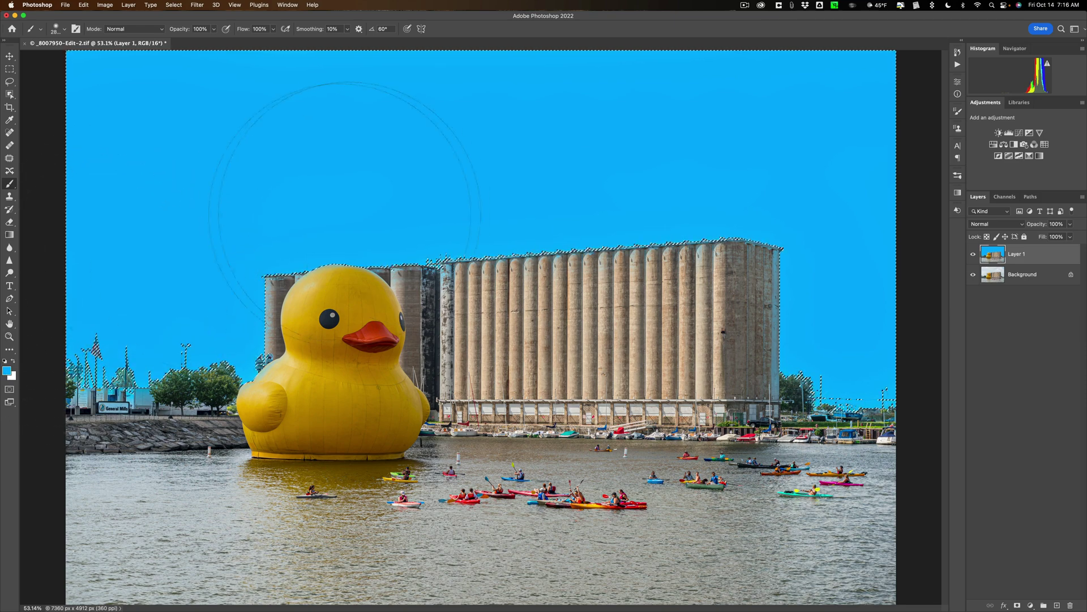
{"action": "left_click", "coordinate": [9, 56]}
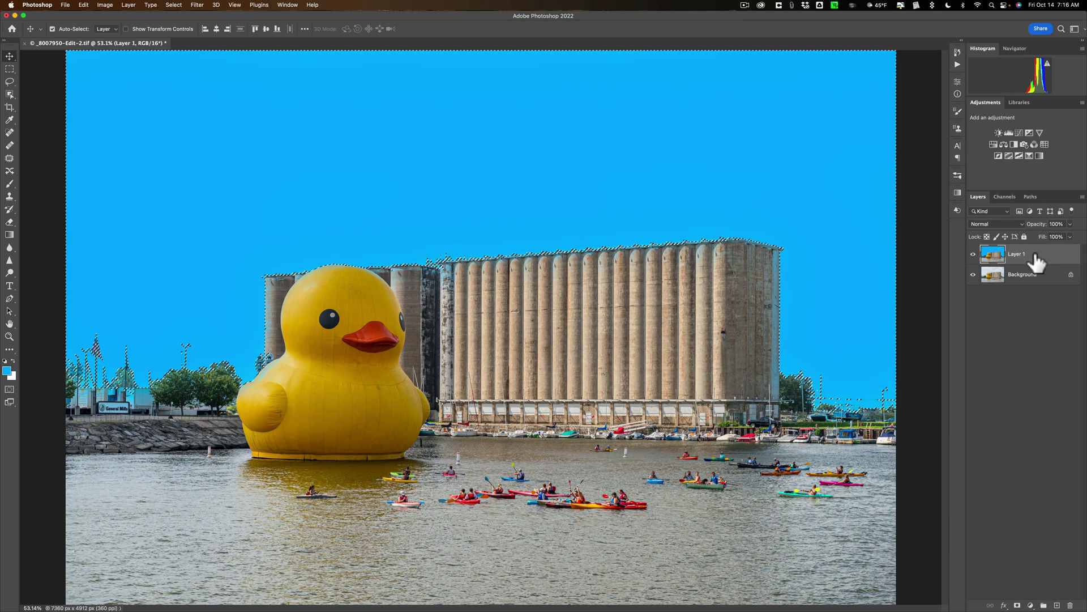
{"action": "key", "text": "super"}
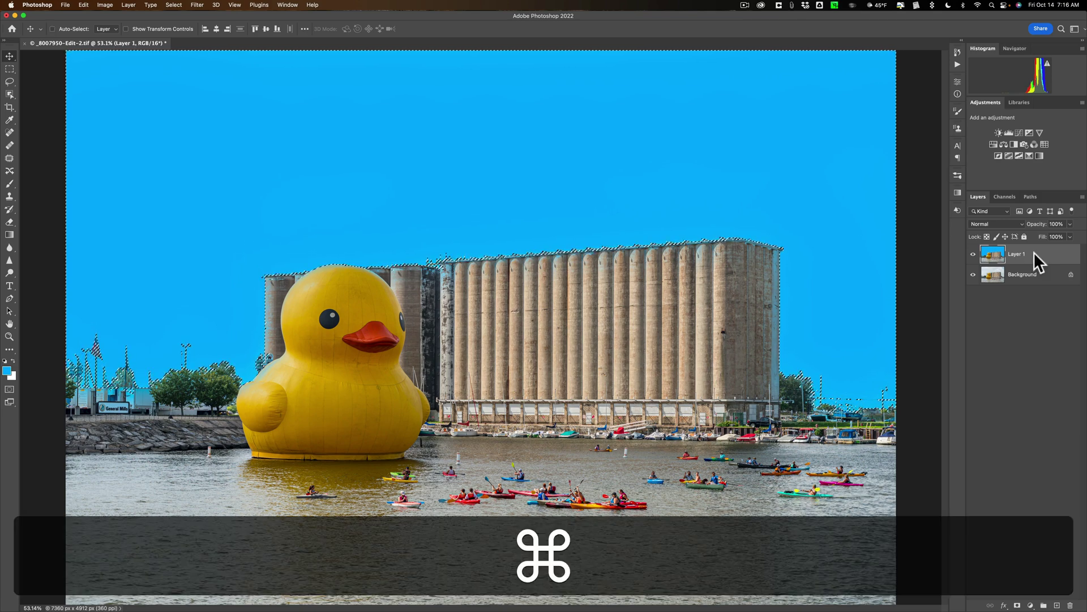
{"action": "key", "text": "super+d"}
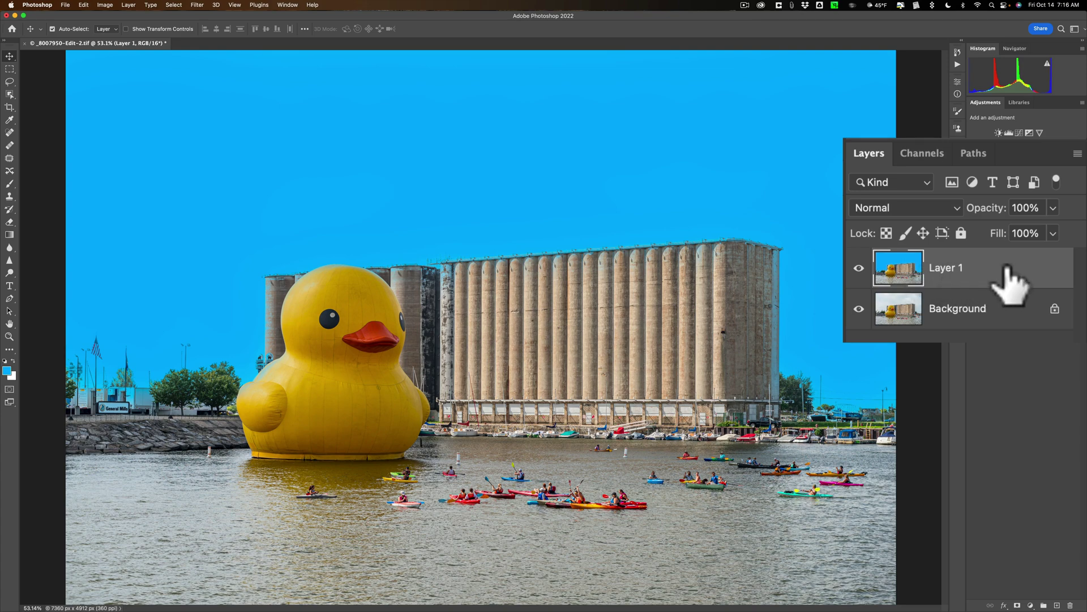
Step: In Layer 1's Layer Style, set the Blend If Underlying Layer white point to 245
{"action": "double_click", "coordinate": [1008, 270]}
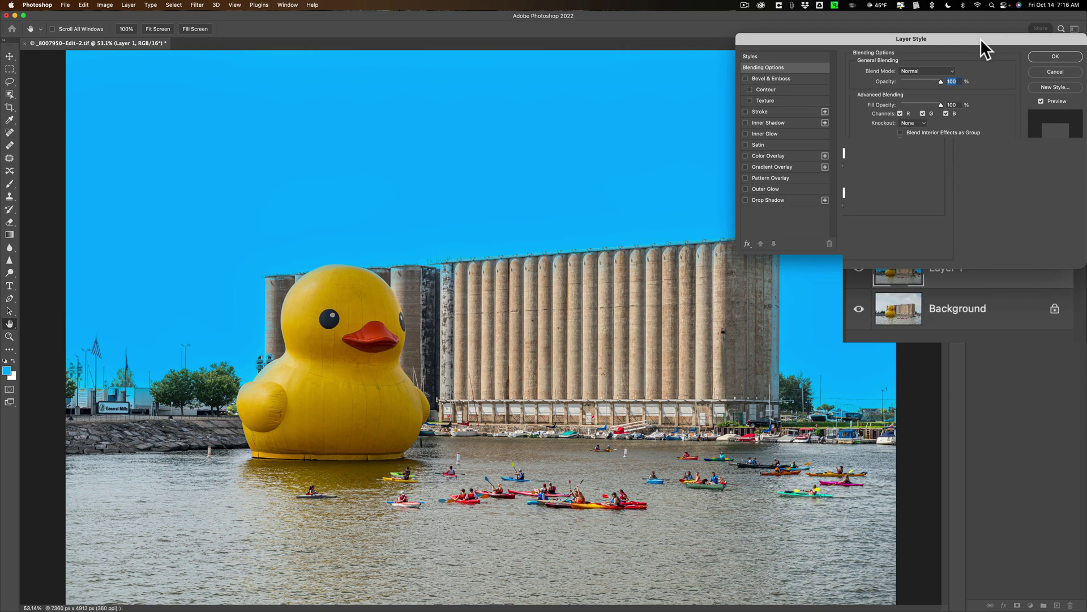
{"action": "left_click_drag", "start_coordinate": [980, 38], "coordinate": [972, 304]}
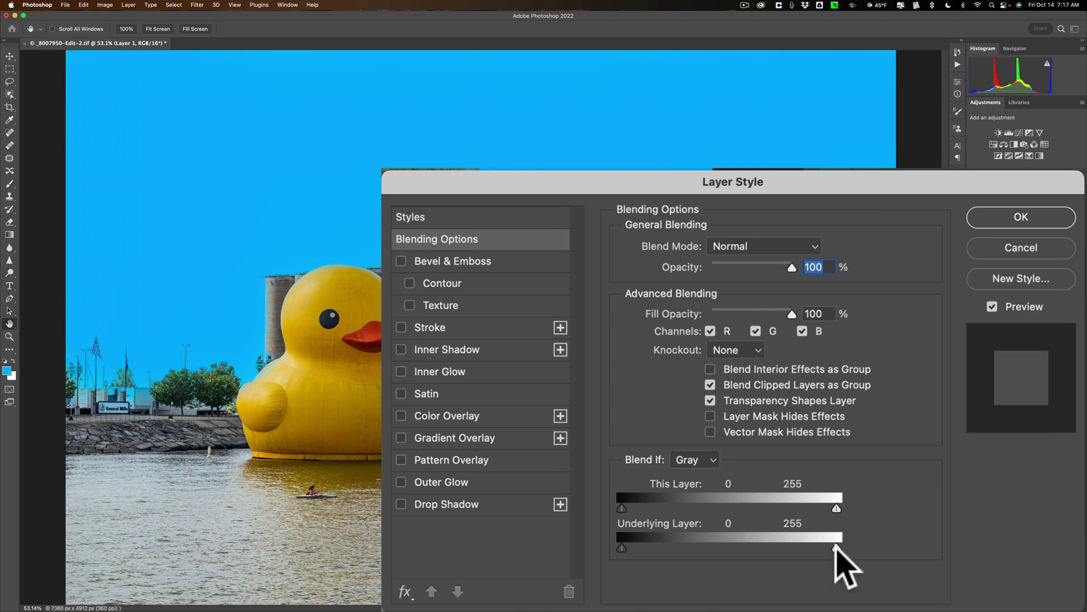
{"action": "left_click_drag", "start_coordinate": [836, 549], "coordinate": [824, 547]}
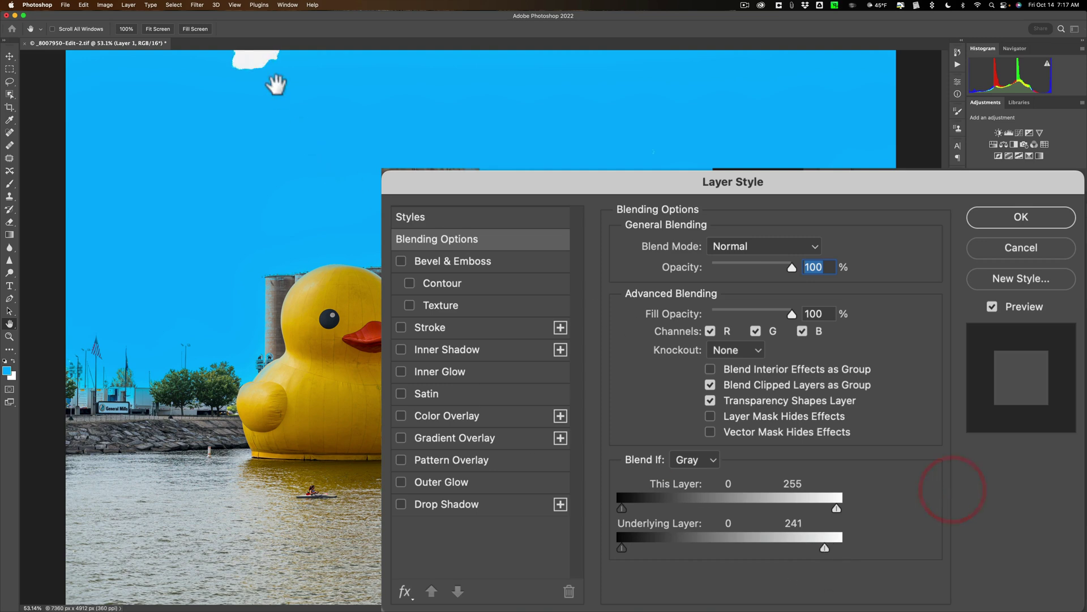
{"action": "left_click_drag", "start_coordinate": [825, 548], "coordinate": [828, 546]}
{"action": "left_click", "coordinate": [828, 547]}
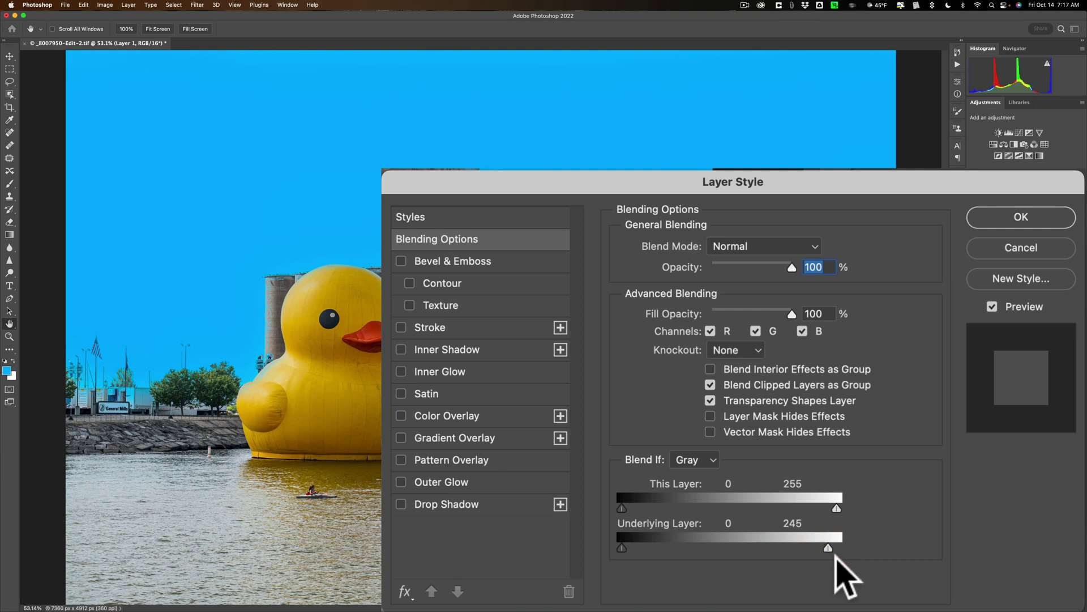
Step: Split the Underlying Layer white slider to 157/235, keeping This Layer at 255
{"action": "key", "text": "alt"}
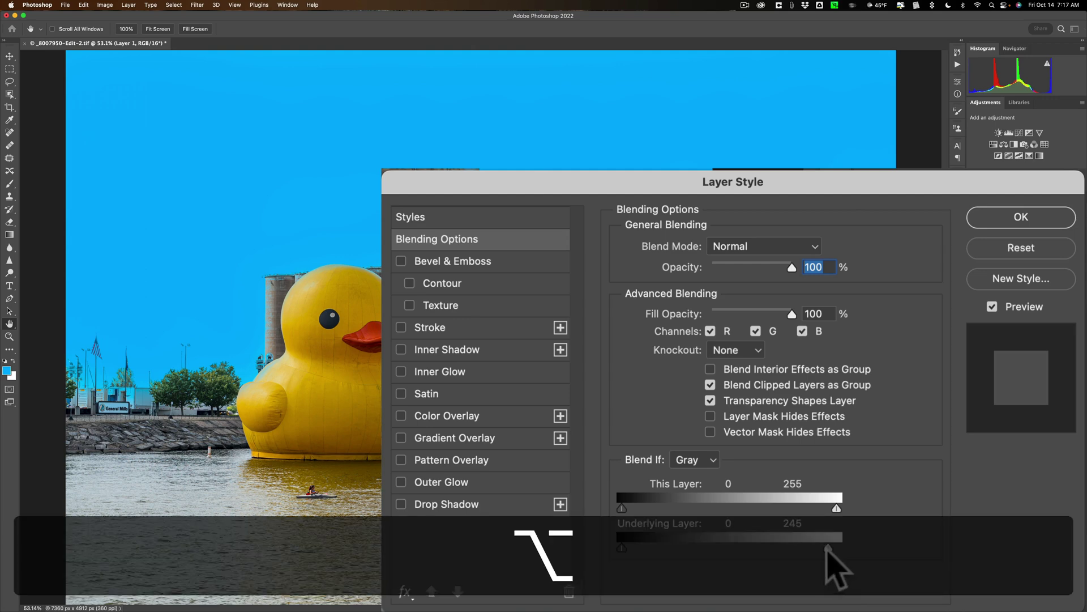
{"action": "left_click_drag", "start_coordinate": [828, 548], "coordinate": [825, 549]}
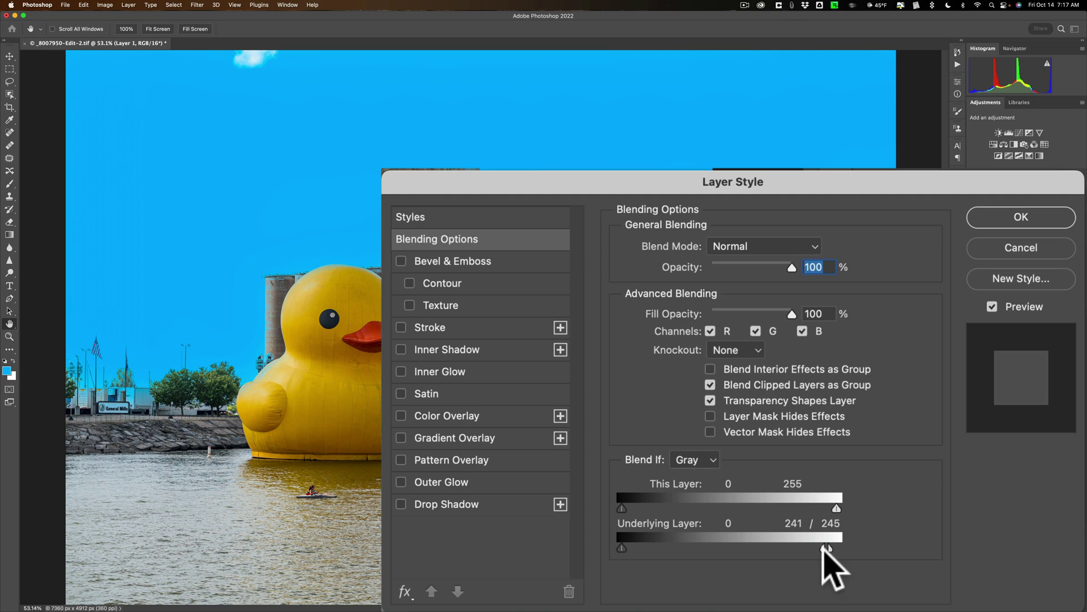
{"action": "left_click_drag", "start_coordinate": [824, 547], "coordinate": [793, 548]}
{"action": "left_click_drag", "start_coordinate": [936, 488], "coordinate": [922, 487]}
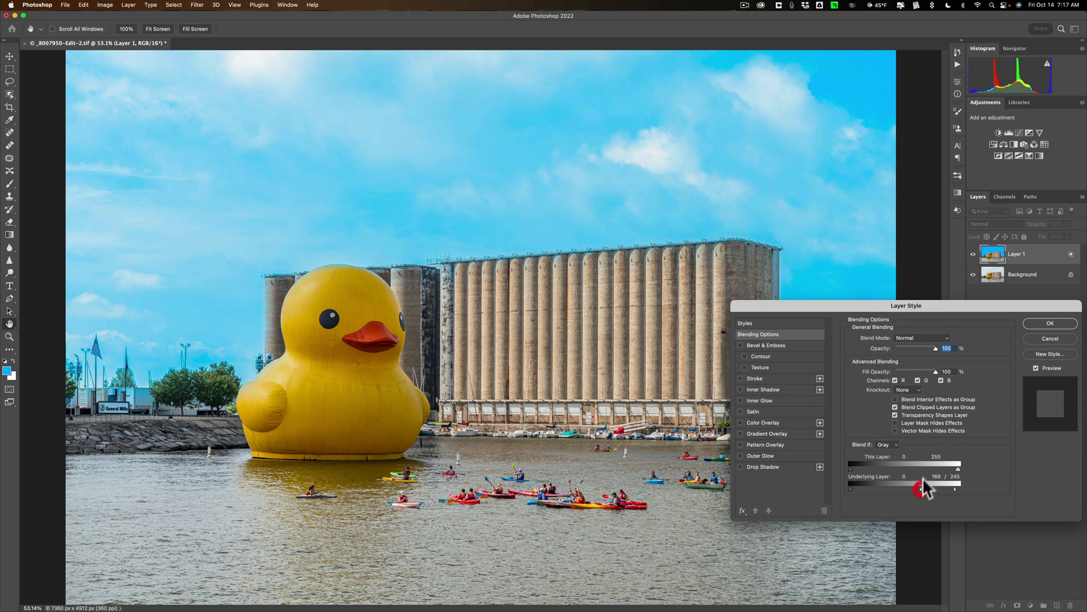
{"action": "left_click_drag", "start_coordinate": [936, 302], "coordinate": [565, 329]}
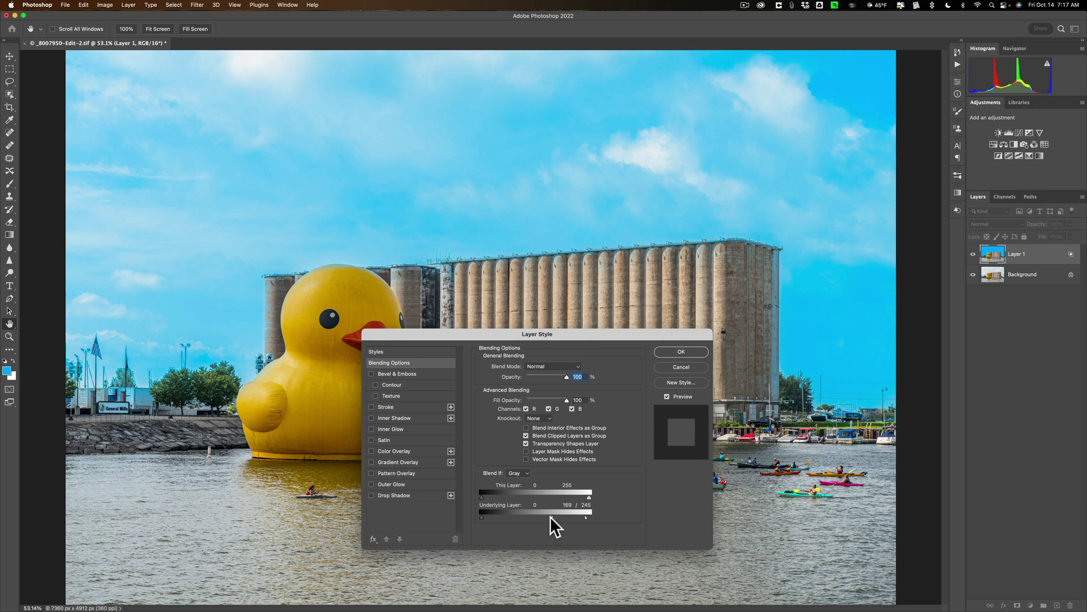
{"action": "left_click_drag", "start_coordinate": [551, 516], "coordinate": [546, 514]}
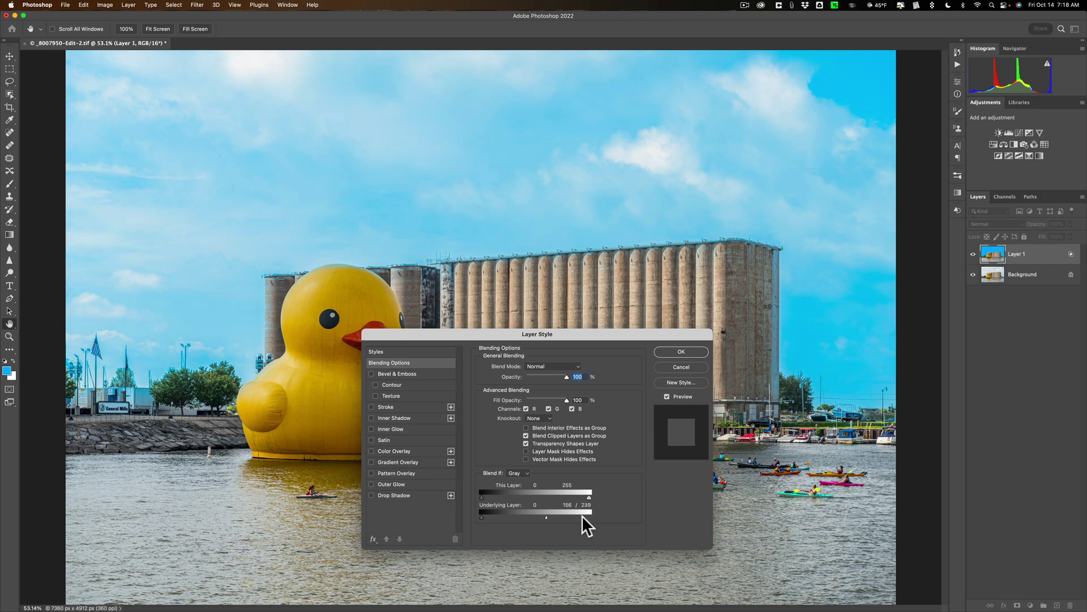
{"action": "left_click_drag", "start_coordinate": [583, 515], "coordinate": [580, 515]}
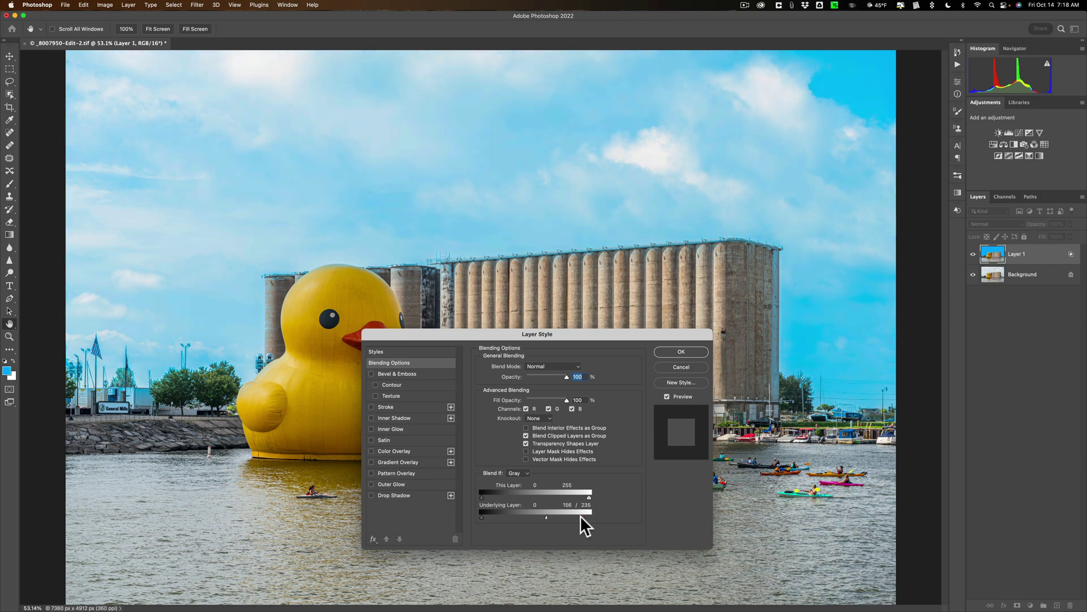
{"action": "left_click_drag", "start_coordinate": [546, 515], "coordinate": [468, 514]}
{"action": "left_click_drag", "start_coordinate": [588, 496], "coordinate": [614, 497]}
Step: Apply the Layer Style and toggle Layer 1 off and on to compare with the original
{"action": "left_click", "coordinate": [690, 352]}
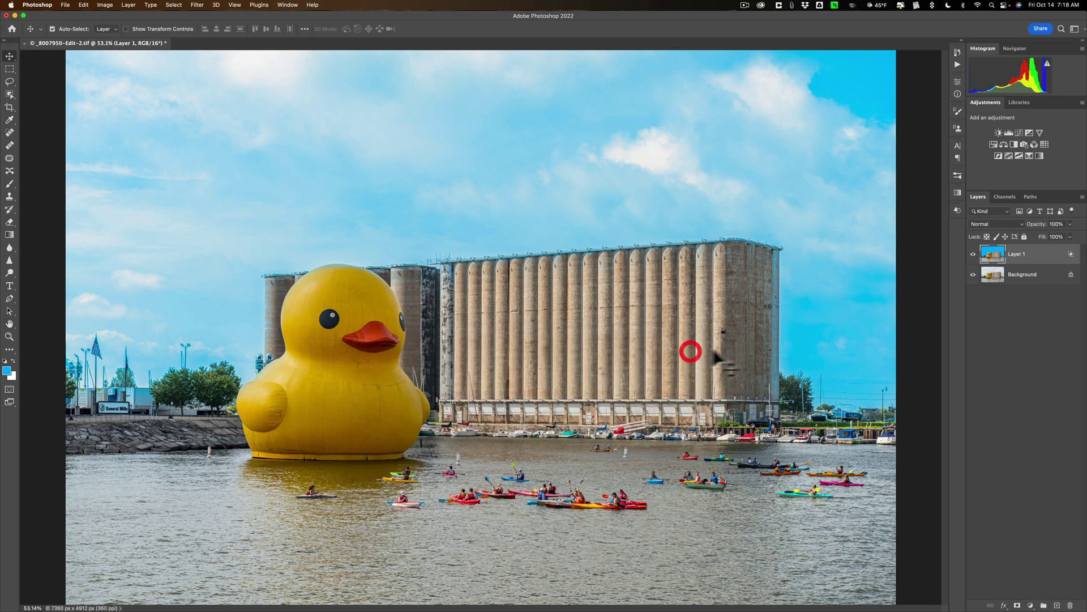
{"action": "left_click", "coordinate": [974, 254]}
{"action": "left_click", "coordinate": [973, 253]}
{"action": "left_click", "coordinate": [973, 253]}
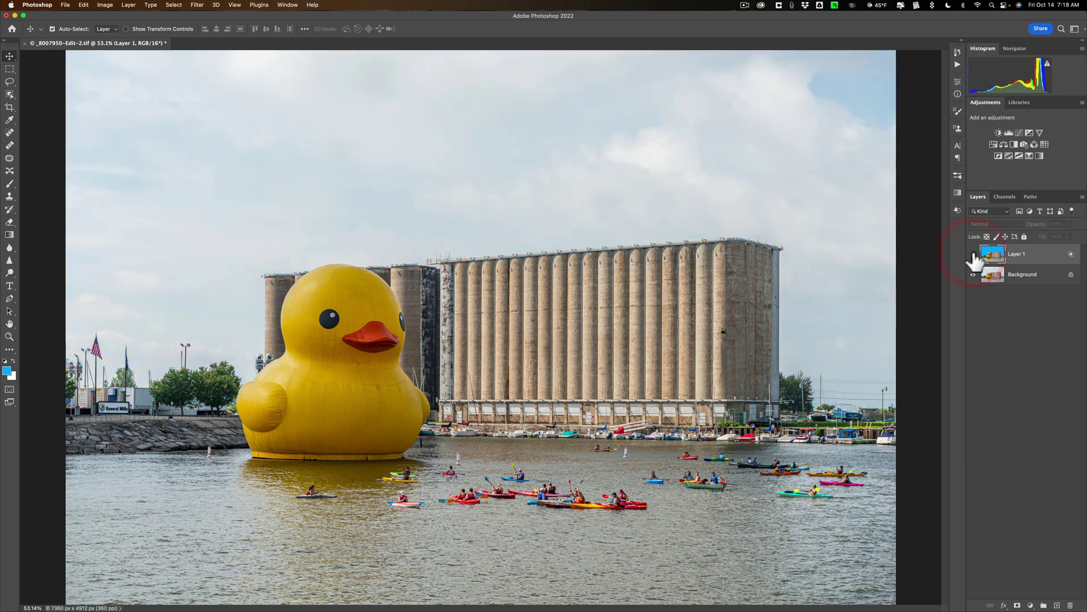
{"action": "left_click", "coordinate": [973, 253]}
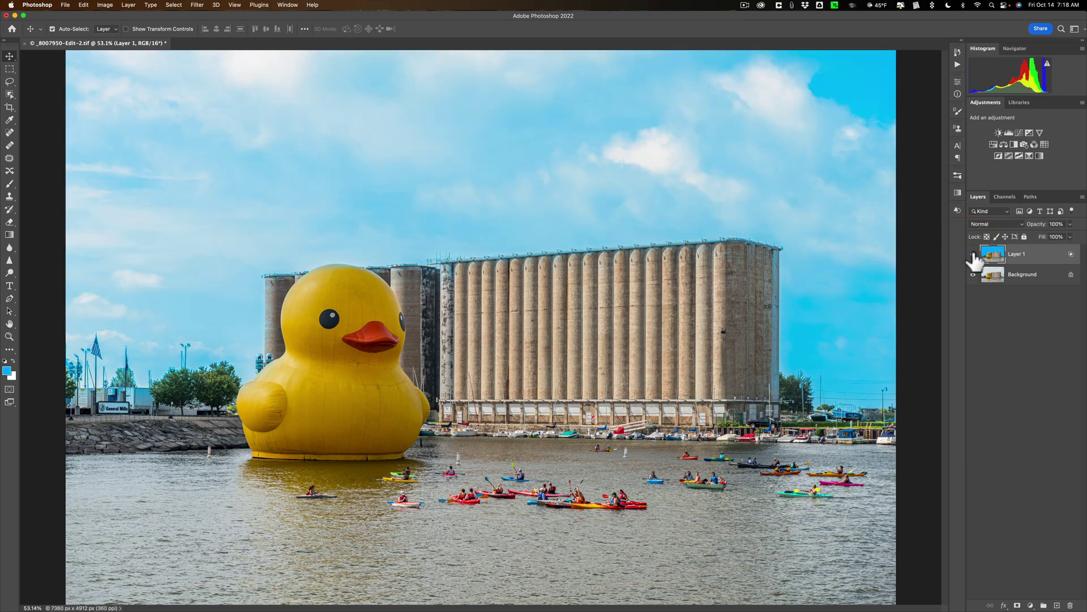